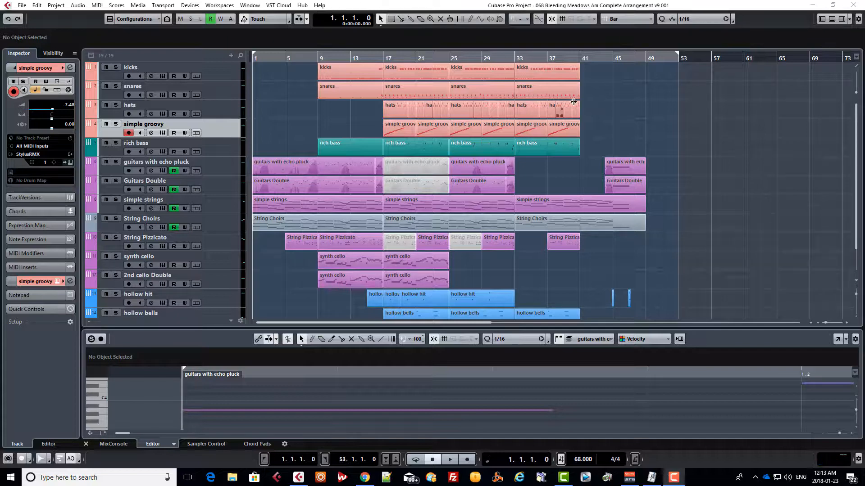
- Set the right locator to bar 53 and play the opening bars of the arrangement from bar 1
left_click_drag(679, 56, 383, 55)
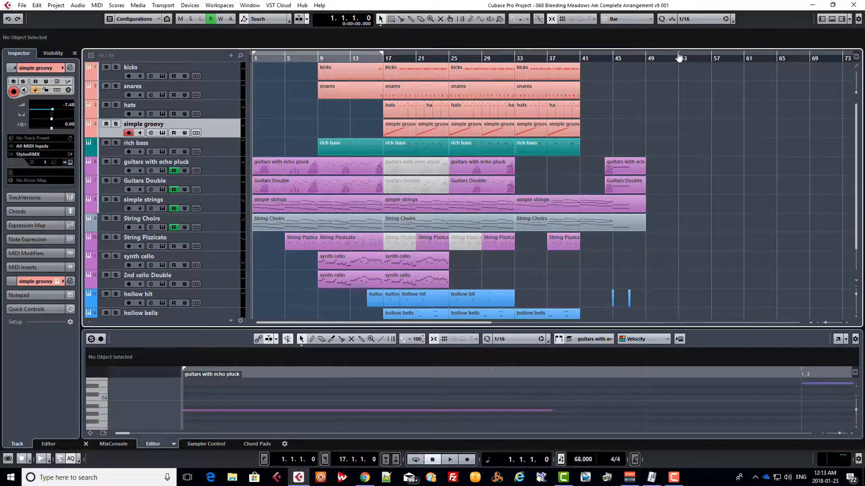
left_click_drag(382, 56, 677, 55)
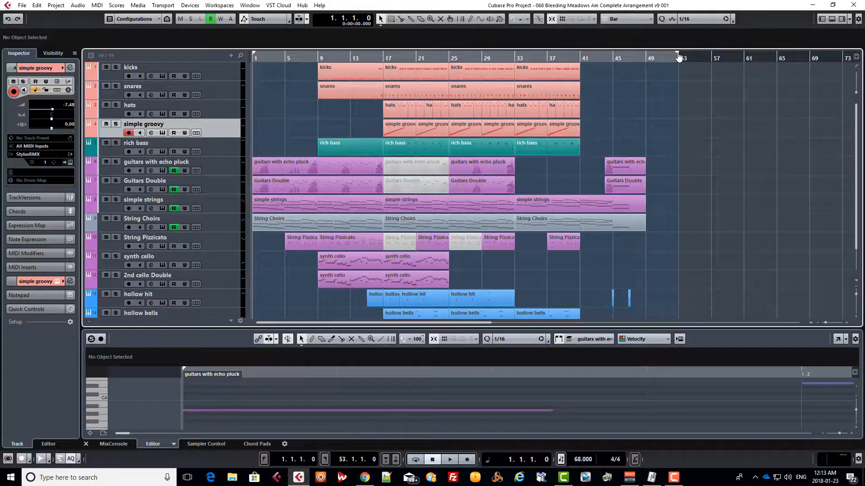
key("space")
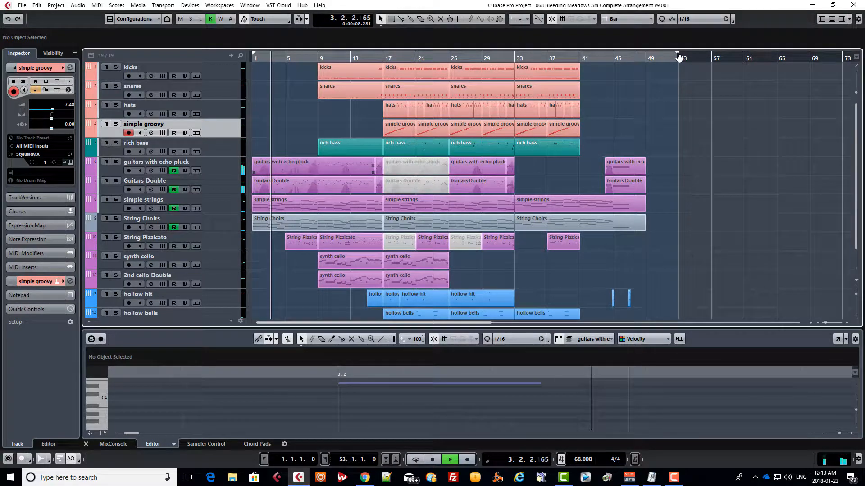
key("space")
- Select the opening parts of guitars with echo pluck, Guitars Double, simple strings and String Choirs, and show the simple strings automation lane
key("Right")
key("shift+Down")
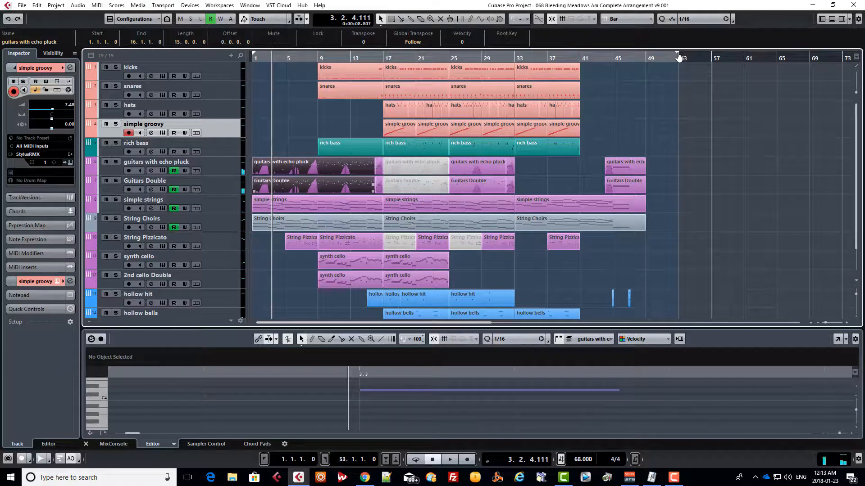
key("shift+Up")
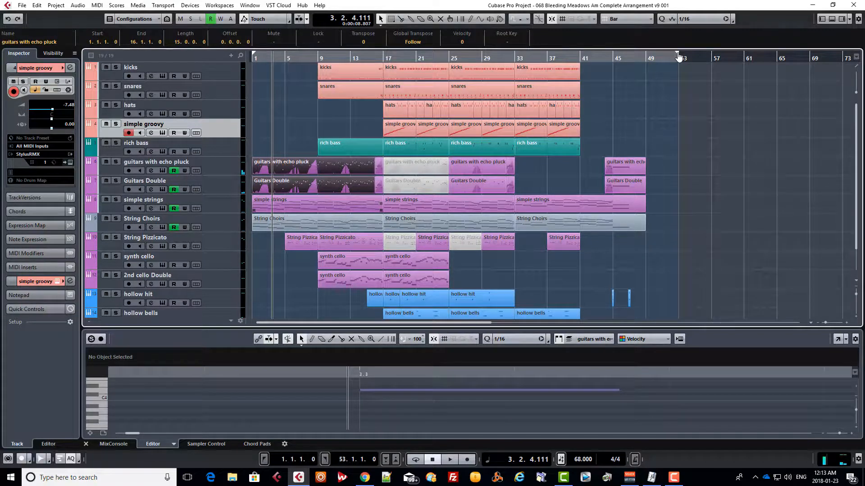
key("shift+Down")
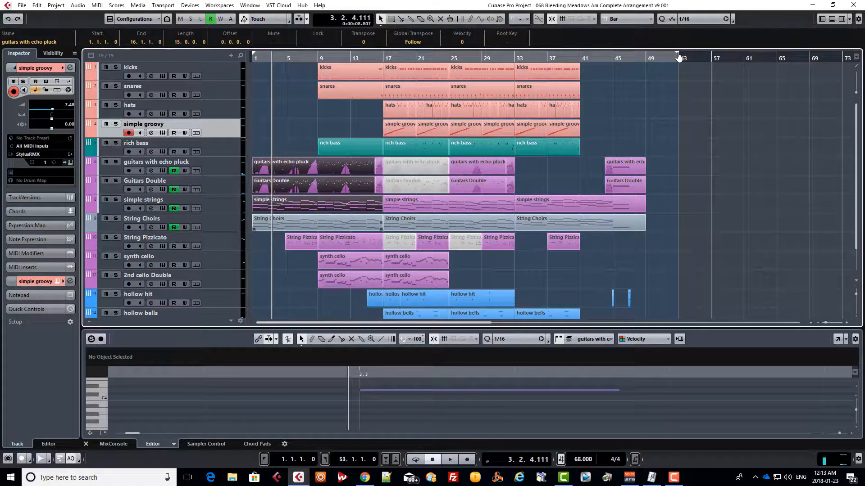
key("shift+Down")
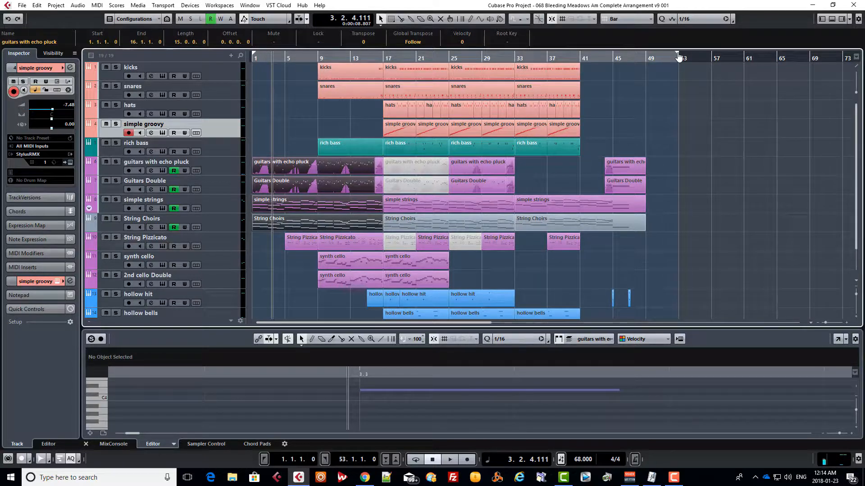
left_click(89, 209)
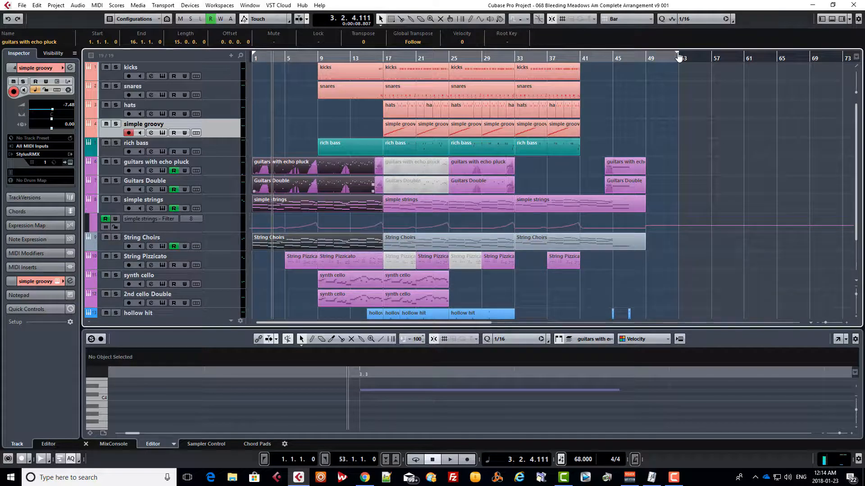
- View the four selected parts together in the Key Editor and examine how their notes fit together across bars 1 to 16
key("ctrl+e")
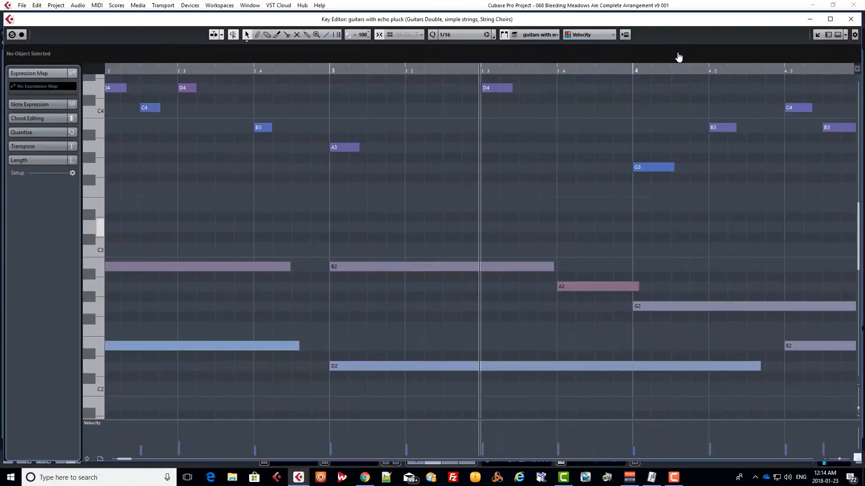
key("g")
key("g")
key("g")
key("g")
key("g")
key("g")
key("g")
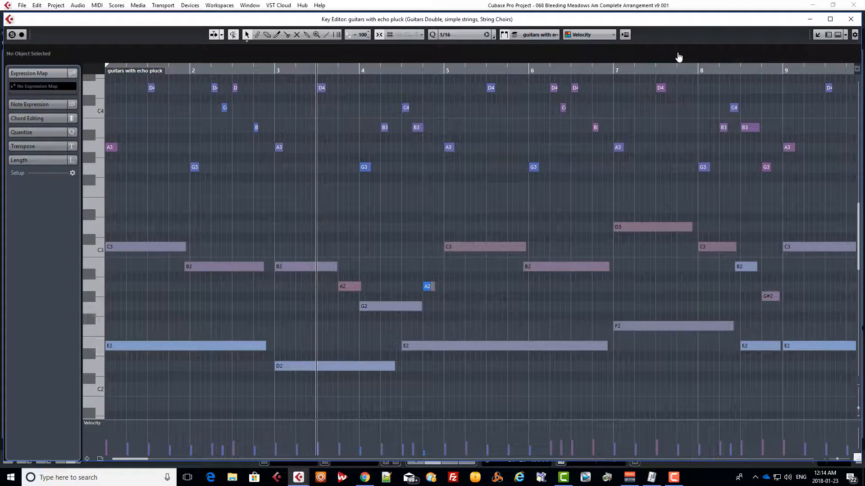
scroll(679, 57, "right", 8)
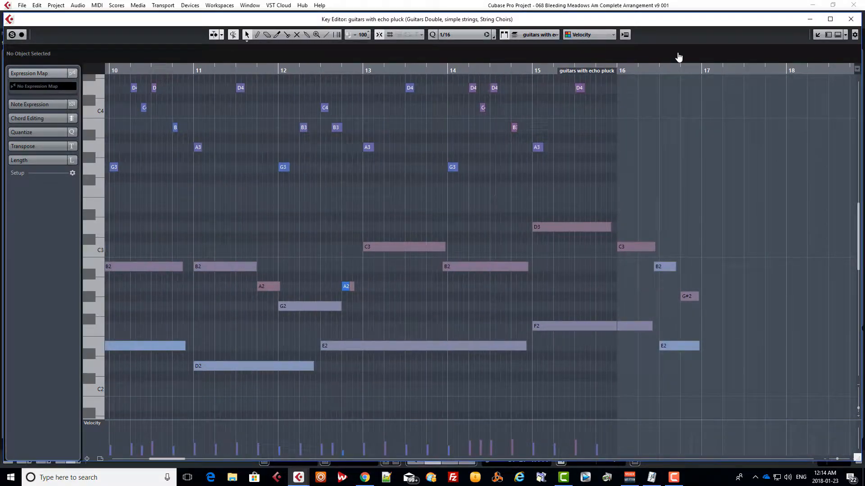
scroll(679, 57, "left", 9)
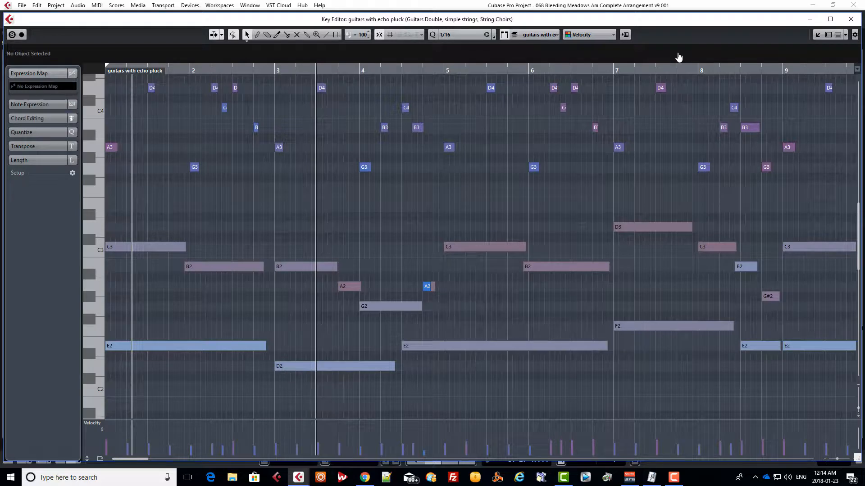
scroll(678, 57, "up", 6)
scroll(679, 57, "down", 2)
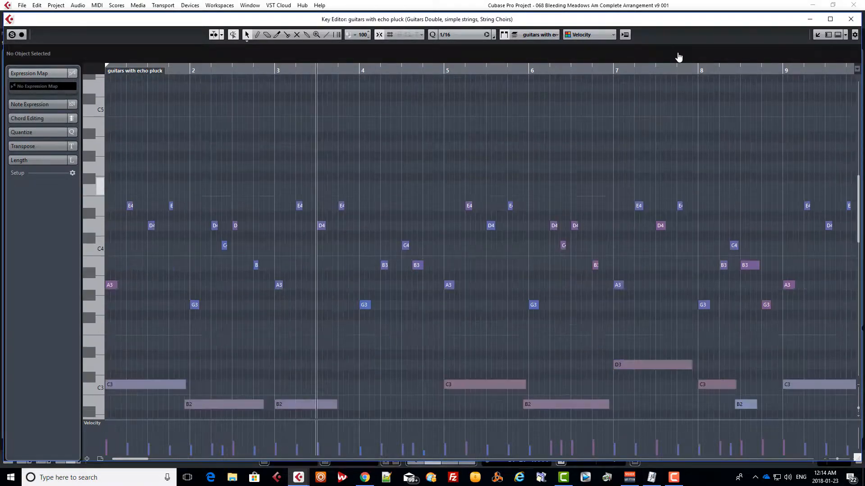
scroll(678, 57, "down", 3)
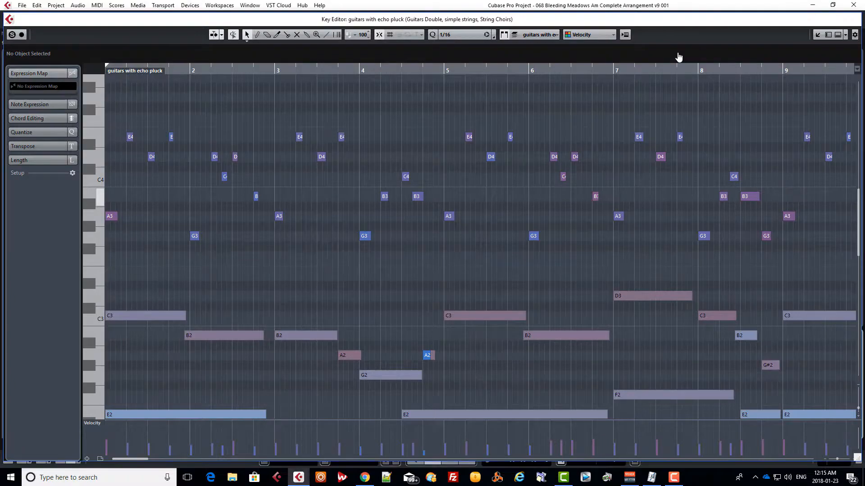
key("Escape")
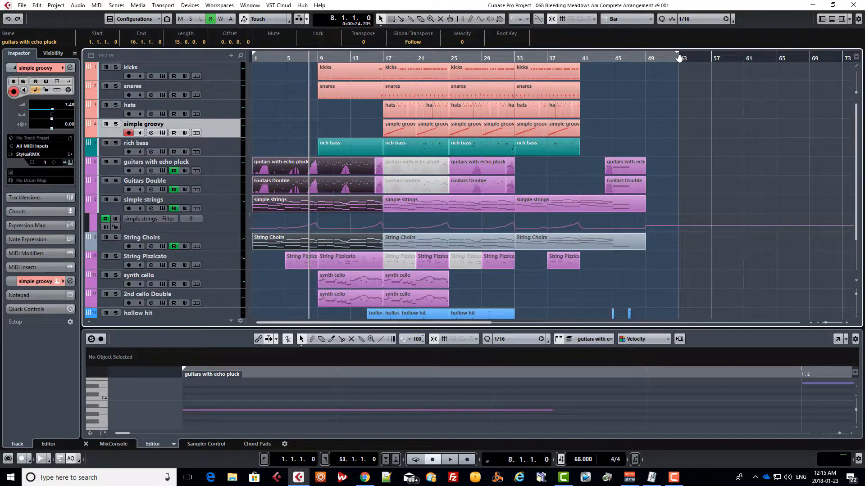
- Play on from bar 8, and select both cello parts, String Pizzicato at bar 9, and the opening simple strings and guitar parts
key("space")
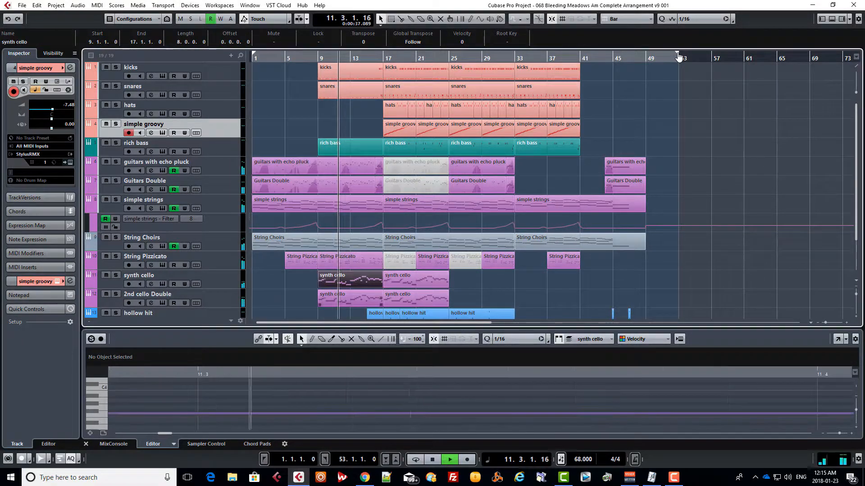
key("space")
key("shift+Up")
key("shift+Up")
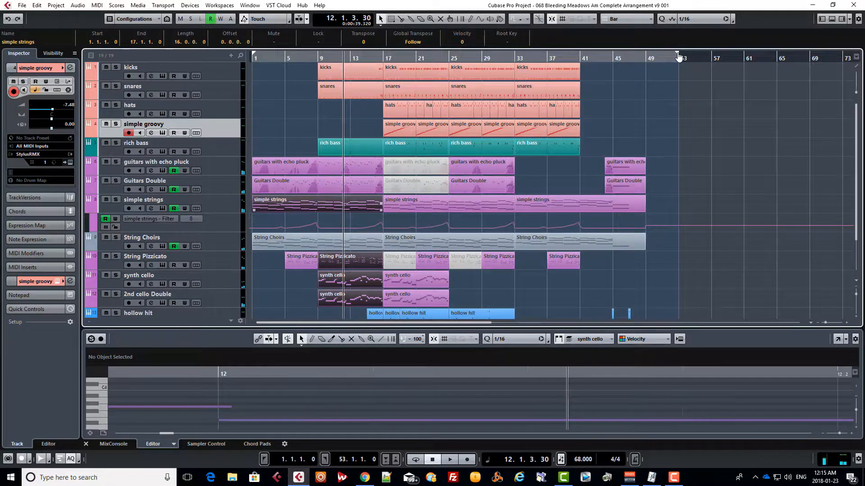
key("shift+Up")
key("shift+Up")
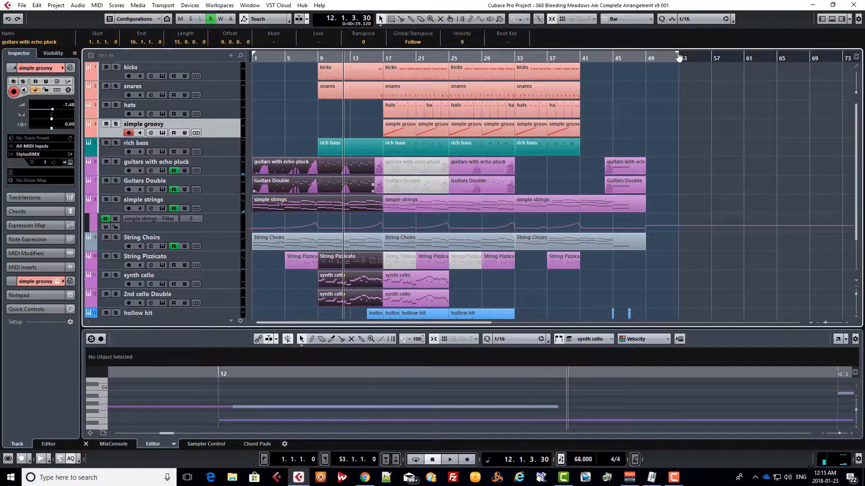
- Compare the notes of the selected guitar, string, pizzicato and cello parts together in the Key Editor, then close it
key("Return")
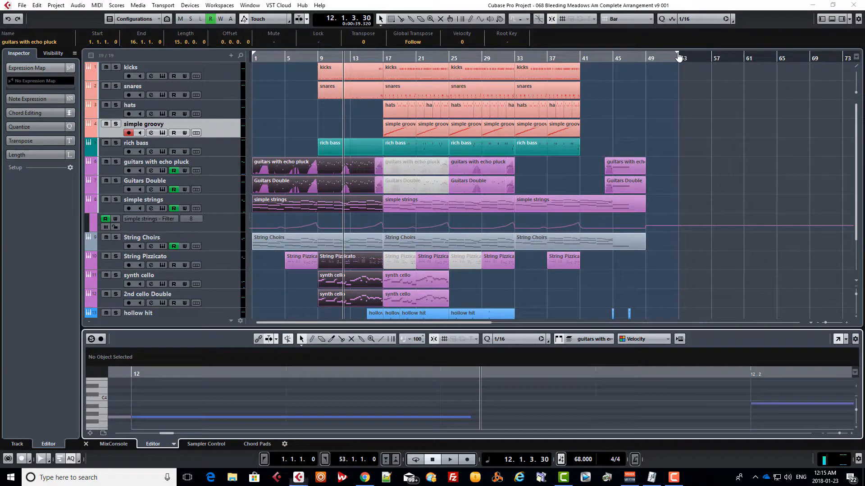
key("Return")
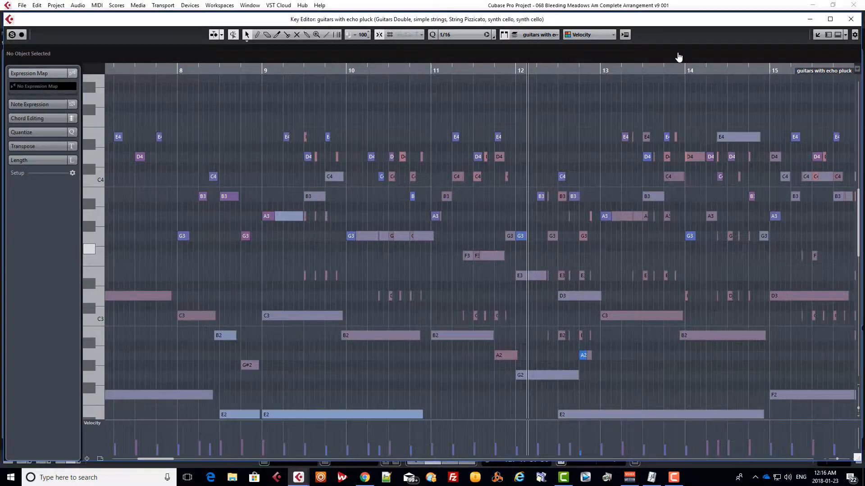
key("ctrl+w")
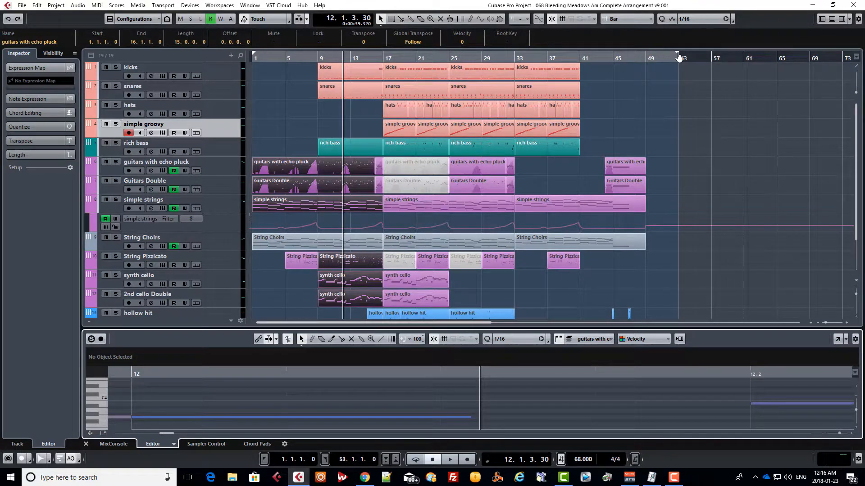
- Select only the bar 9 parts of both cello tracks and the two opening guitar parts, and compare their notes in the Key Editor
left_click(679, 57)
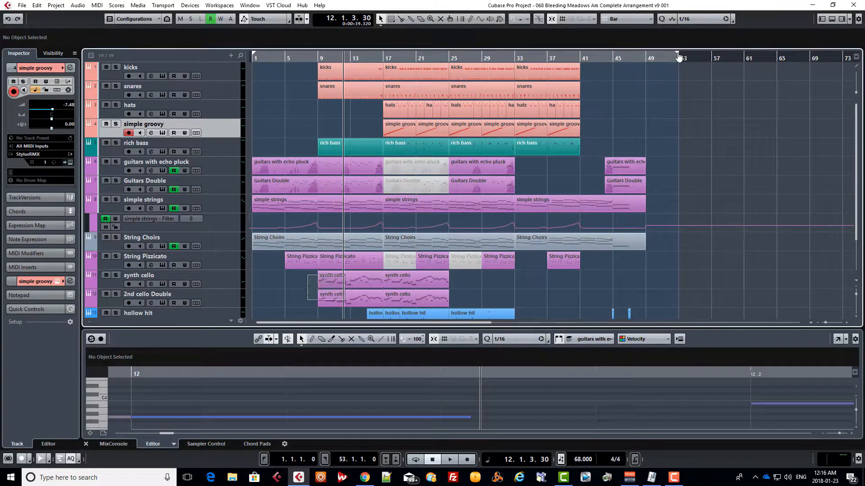
left_click_drag(344, 300, 346, 302)
left_click(329, 167, "shift")
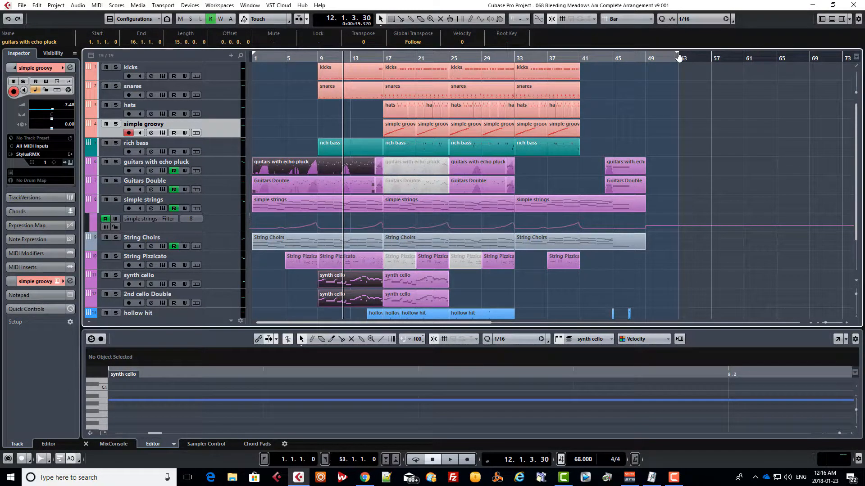
left_click(329, 186, "shift")
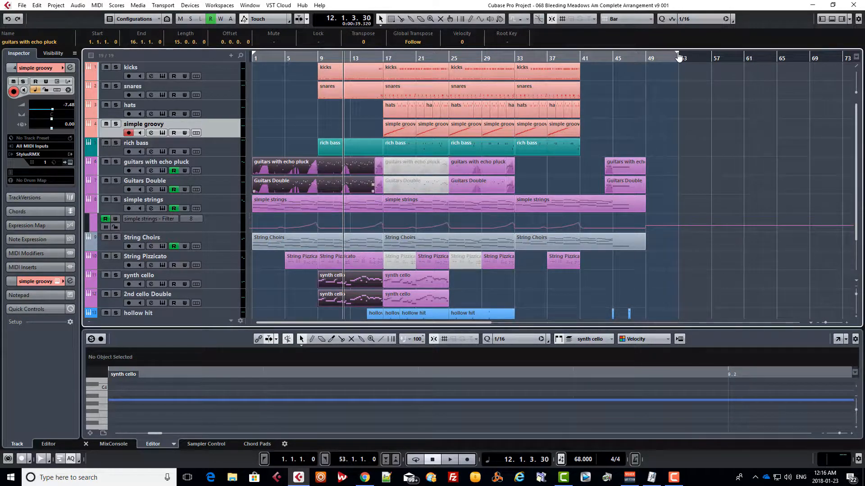
key("Return")
left_click(838, 339)
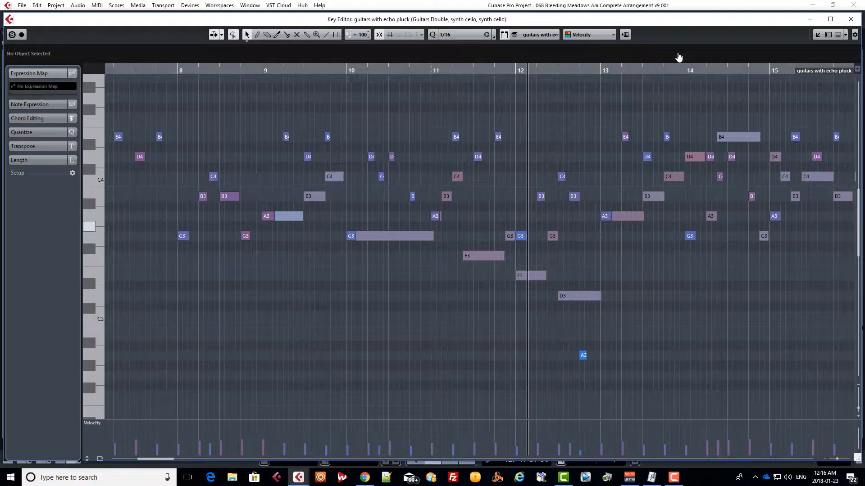
key("Return")
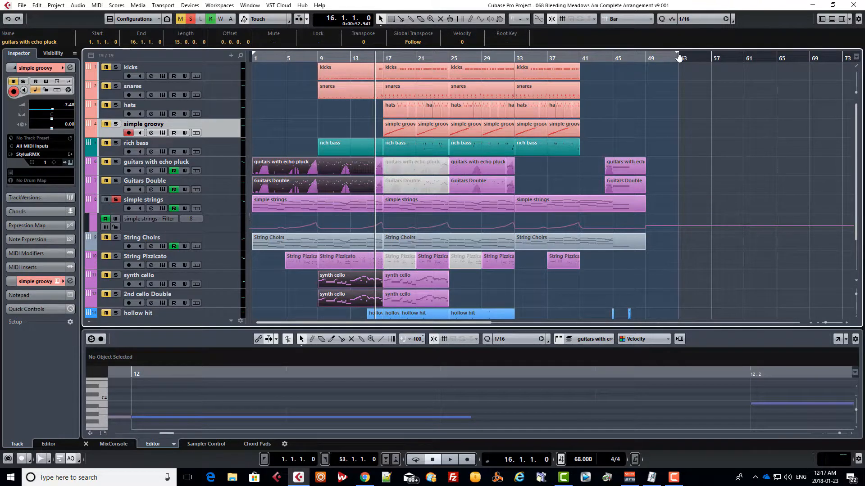
- Listen to the arrangement from bar 16, and again from bar 32
key("space")
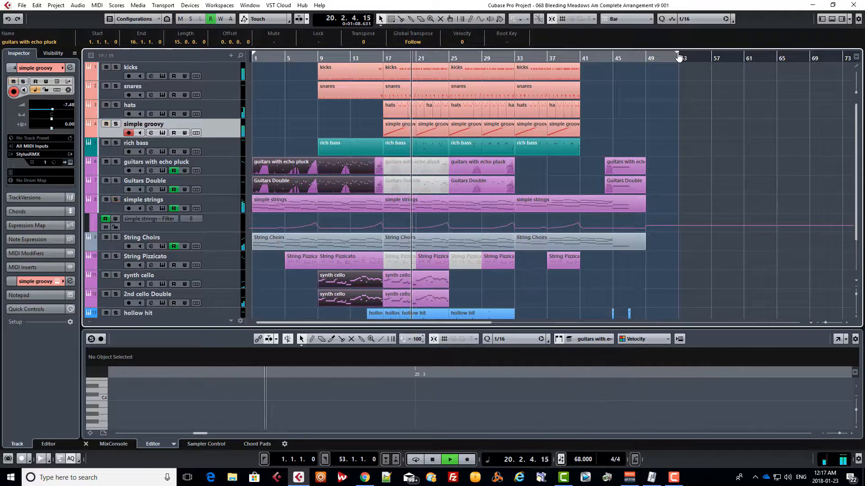
key("space")
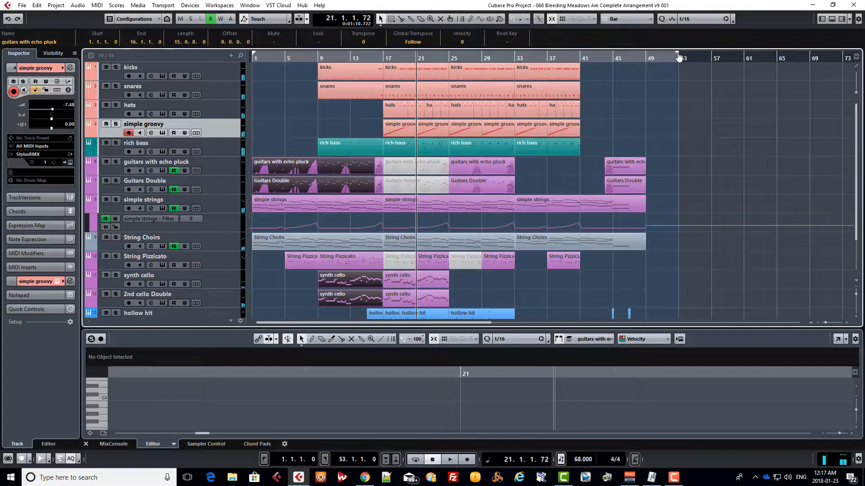
key("KP_Add")
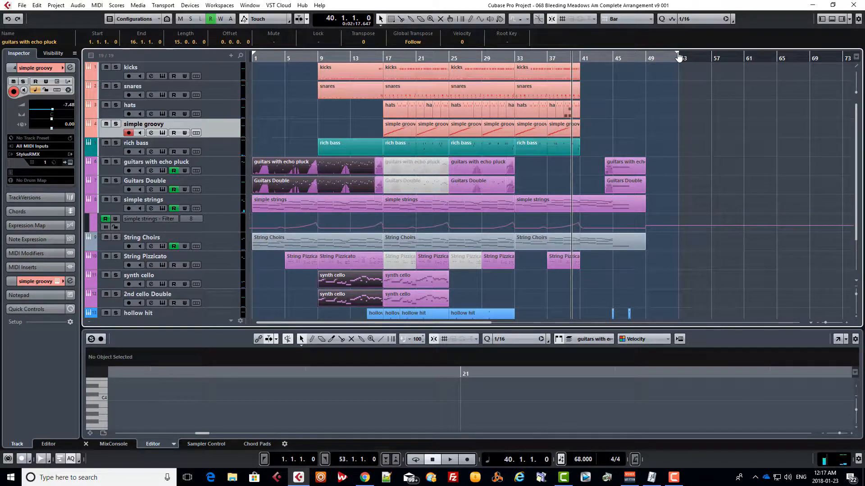
key("KP_Subtract")
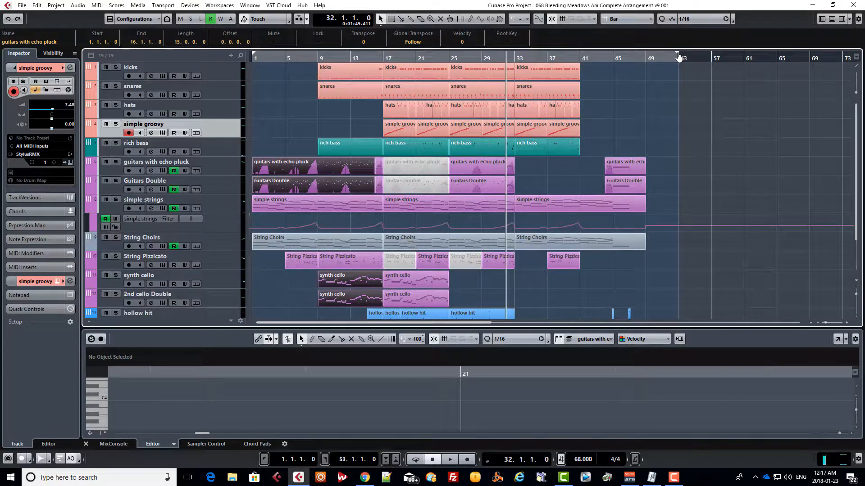
key("space")
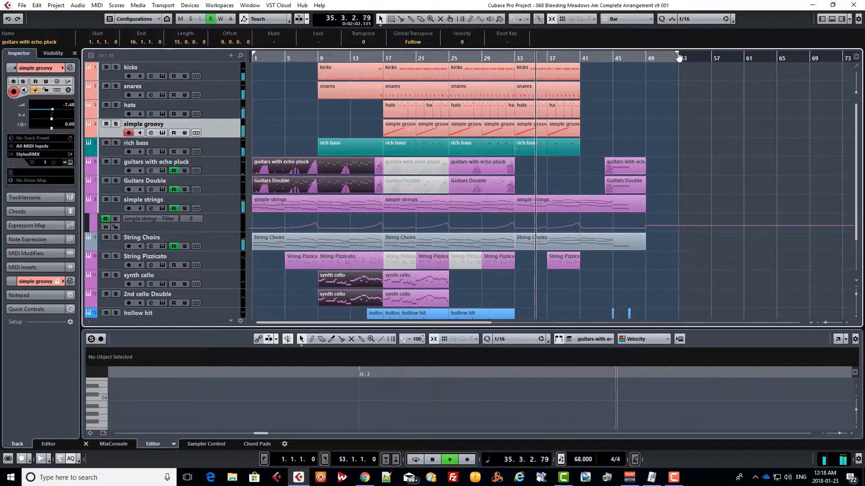
key("space")
- Turn on cycle playback and listen to the ending of the arrangement up to bar 48
key("KP_Divide")
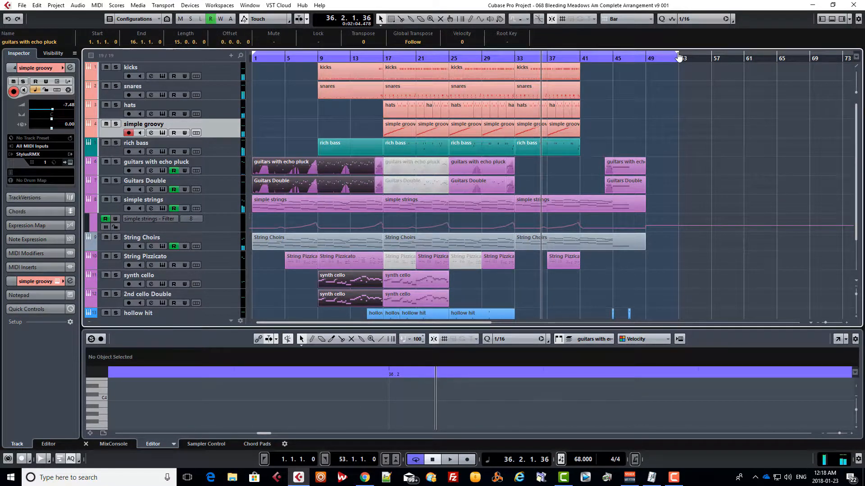
key("KP_Add")
key("space")
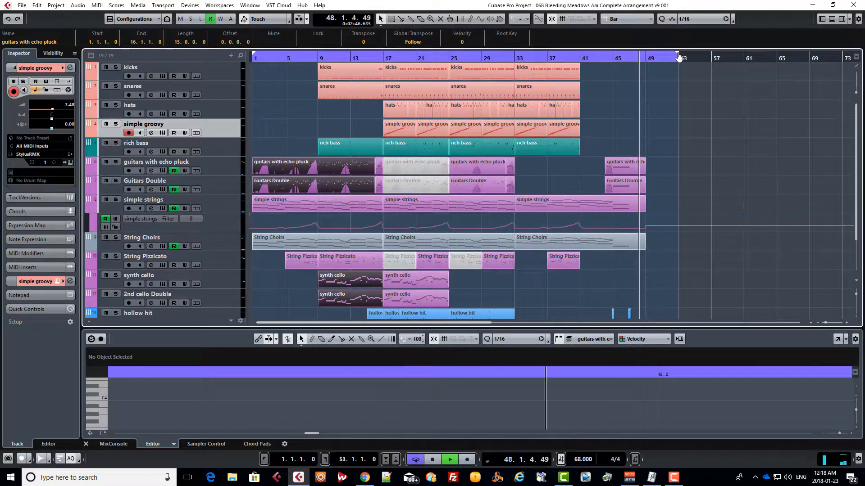
key("space")
- Open the MixConsole and play the arrangement from the beginning
key("F3")
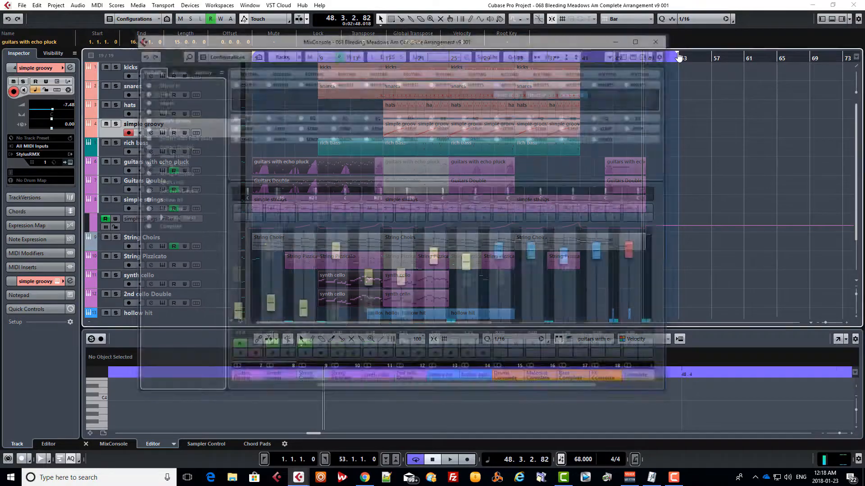
key("Home")
key("space")
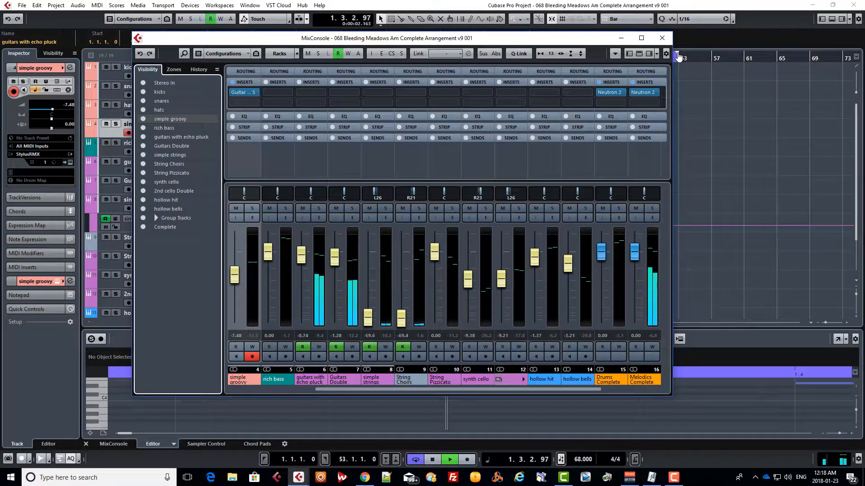
- Check the group channels and the Complete output in the MixConsole during playback, and close the mixer with playback stopped
scroll(679, 58, "right", 3)
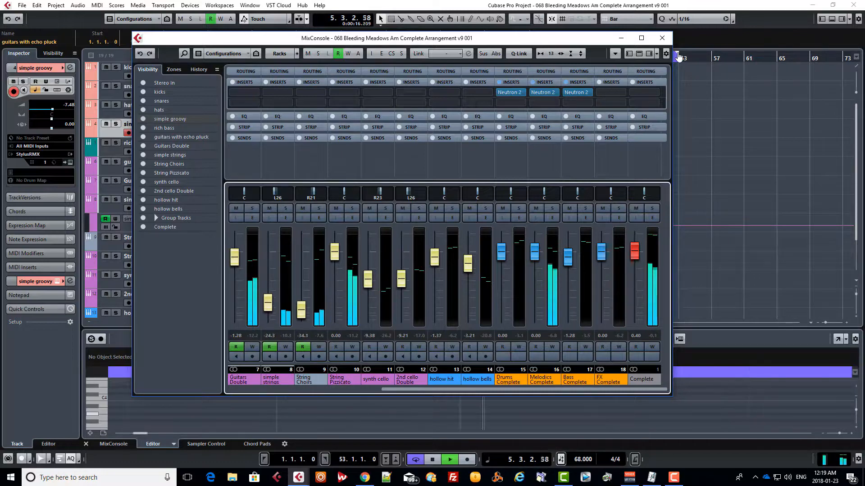
key("space")
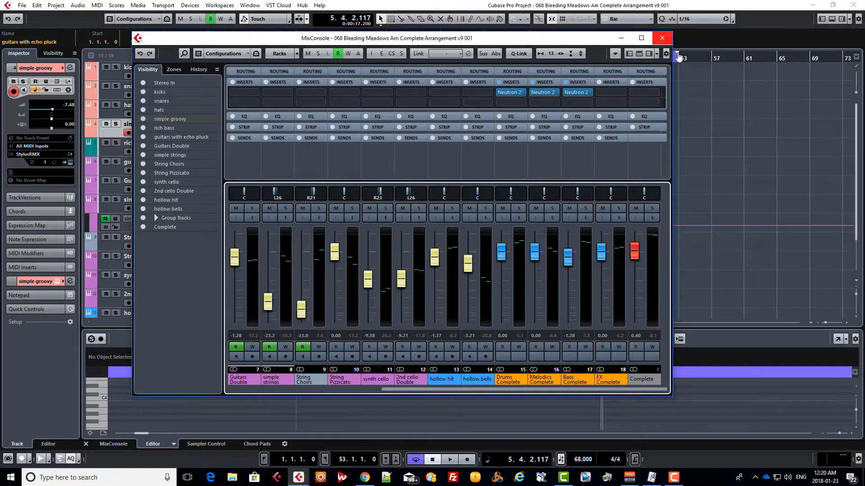
key("F3")
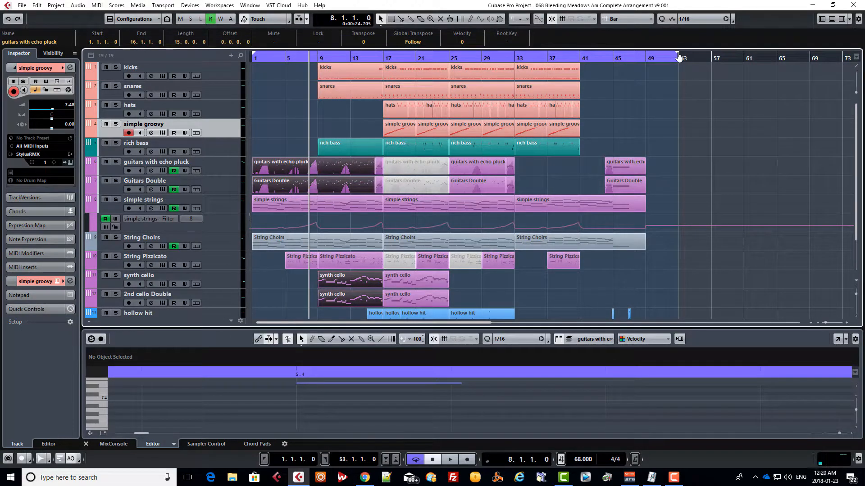
- Listen to the arrangement from bar 8 into bar 14, and view the lower tracks down to the hollow bells and Group Tracks
key("space")
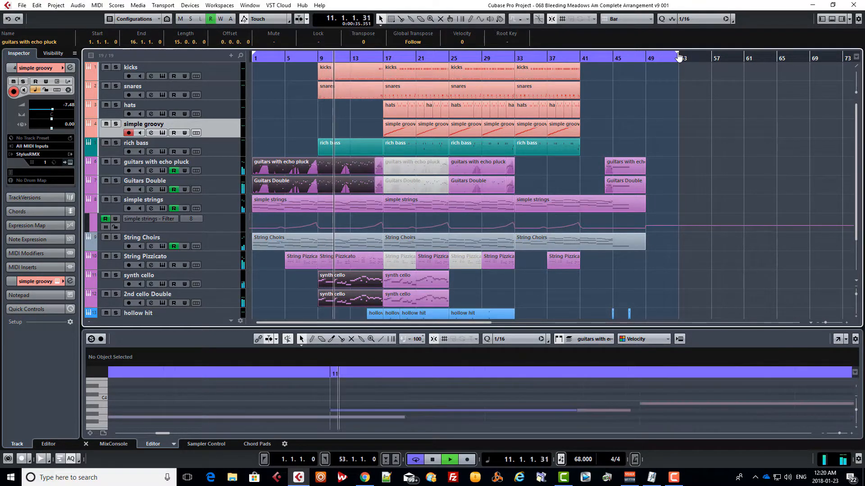
scroll(679, 56, "down", 3)
scroll(679, 56, "up", 3)
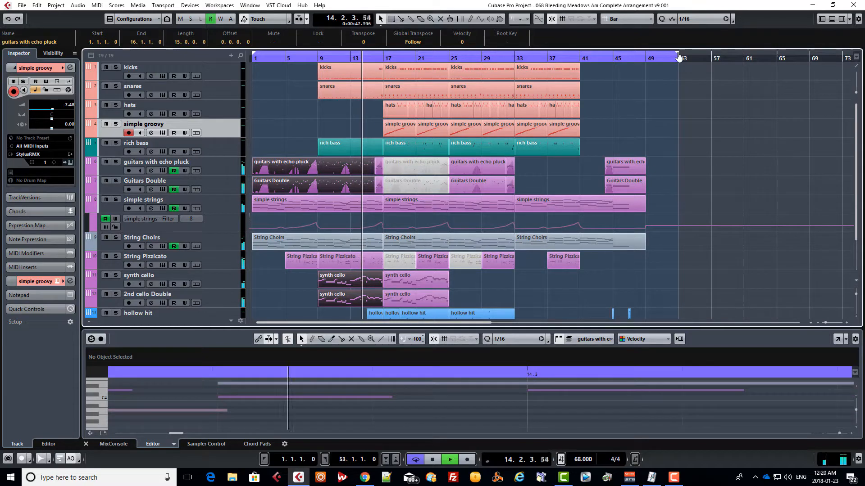
key("space")
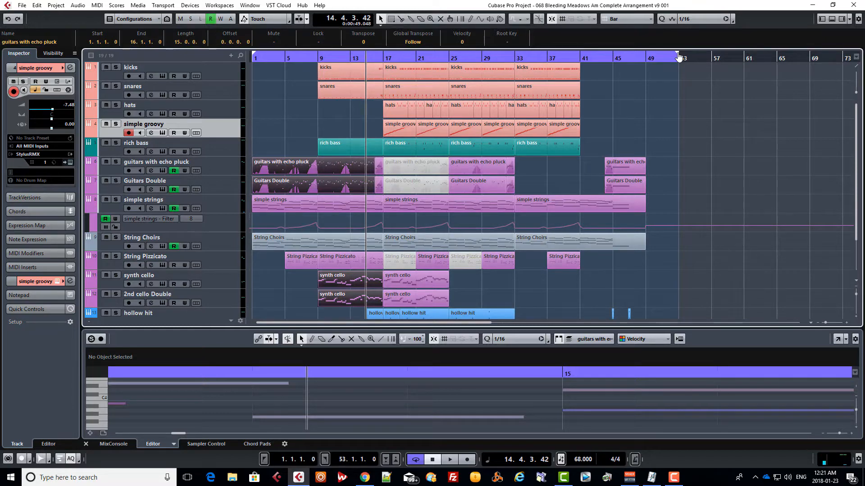
scroll(679, 56, "down", 3)
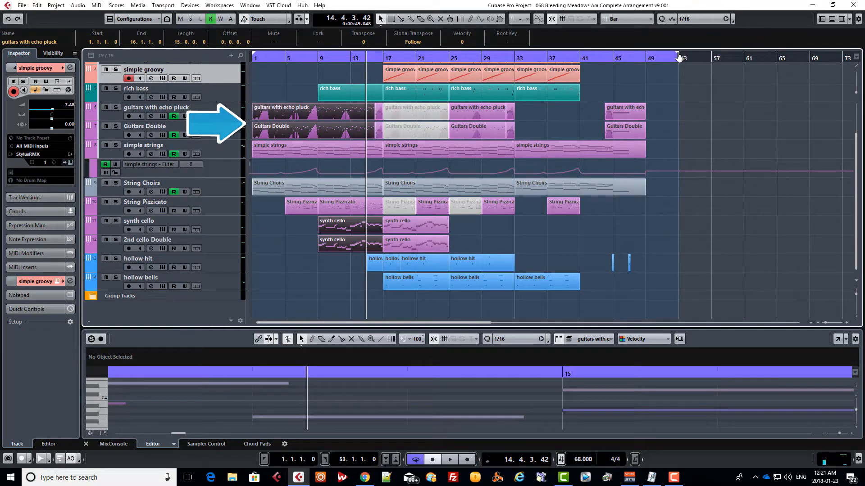